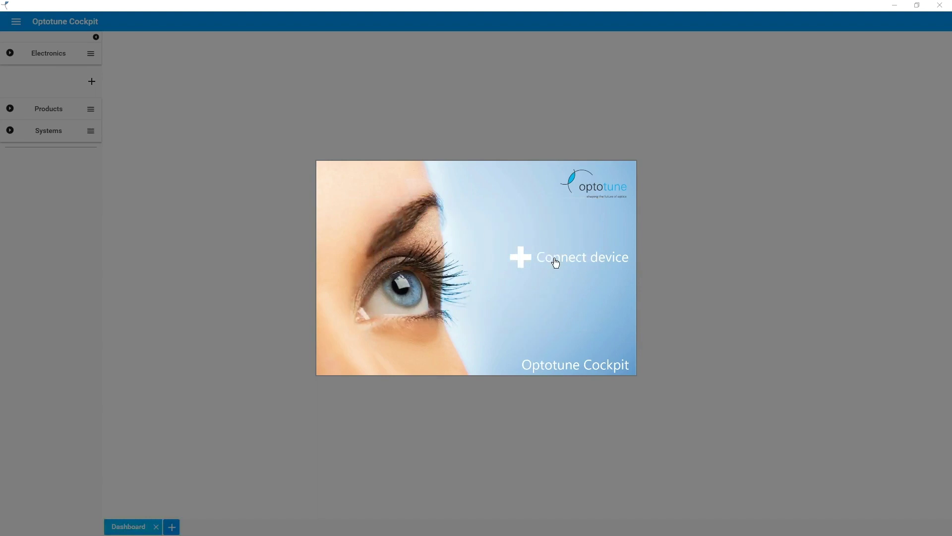
- Connect the saved Camera lens setup, bringing in the 775012 Gardasoft driver and Basler camera
click(557, 264)
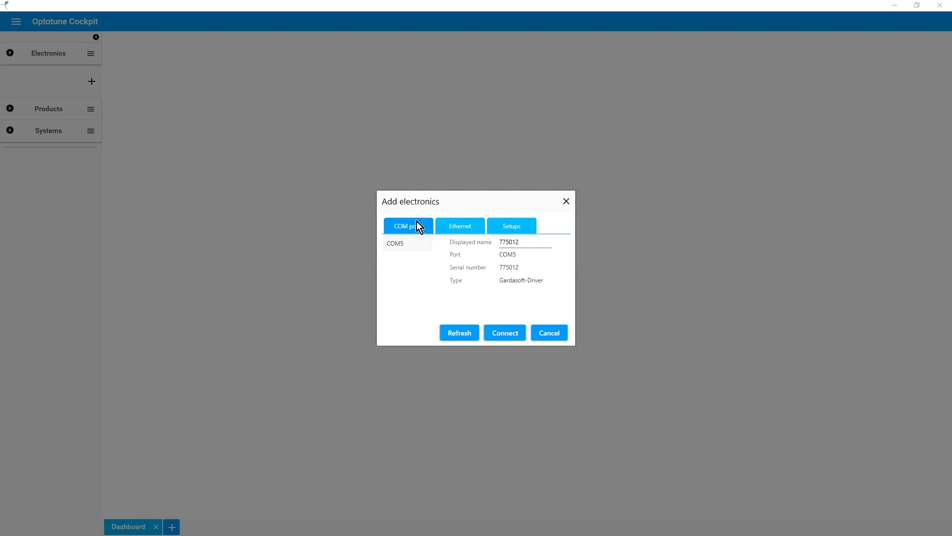
click(456, 224)
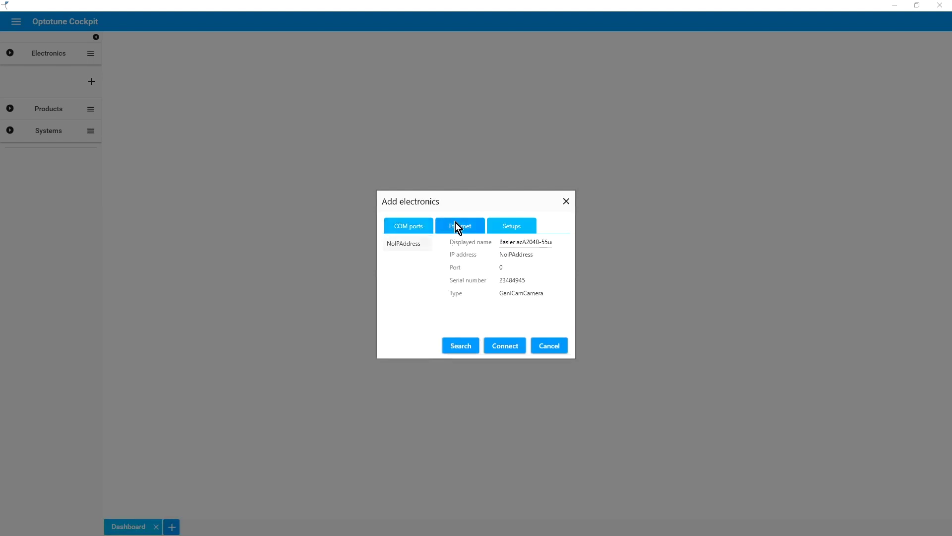
click(522, 224)
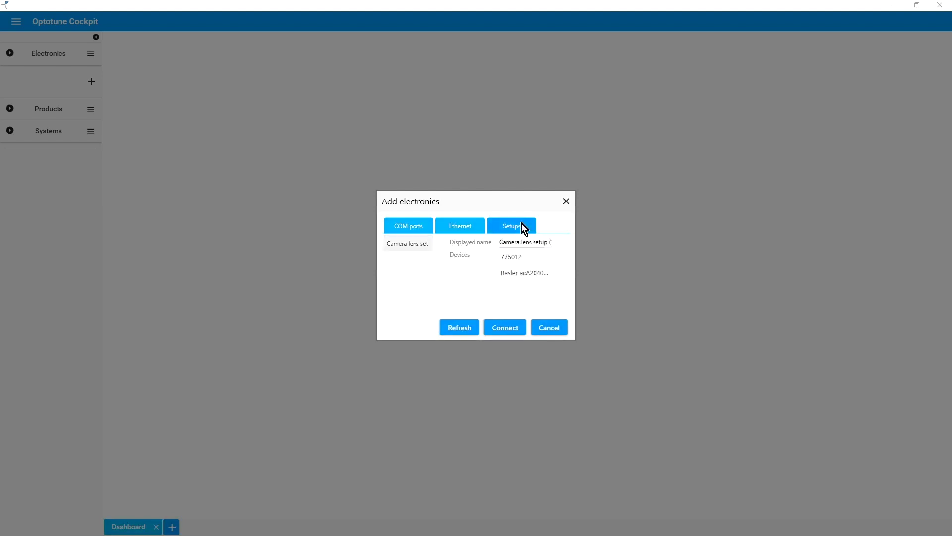
click(511, 330)
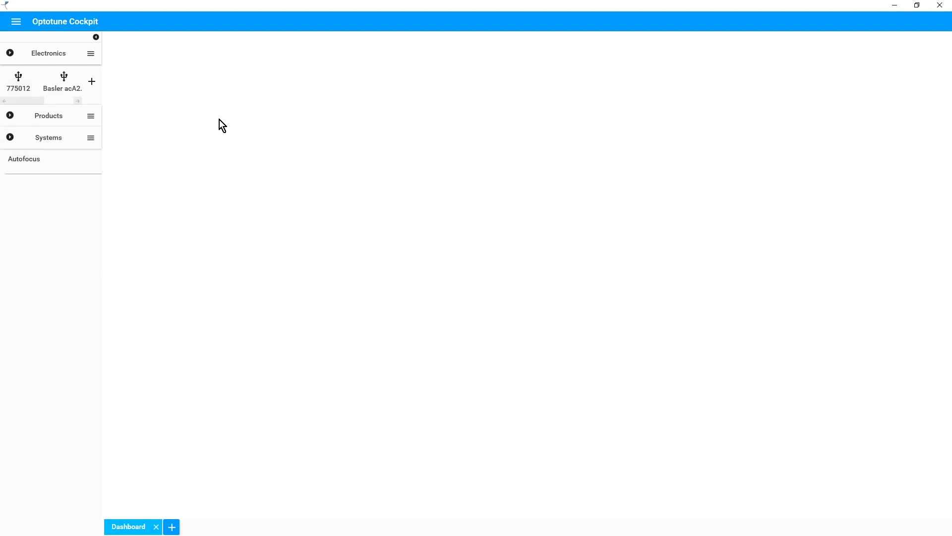
- Open the Basler acA2040-55um camera's live view showing the USAF resolution chart
click(18, 83)
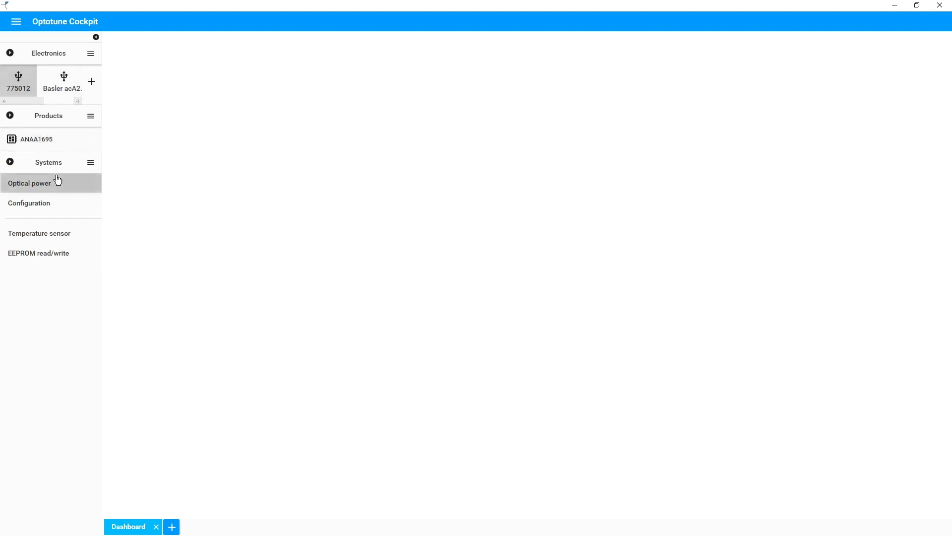
click(56, 90)
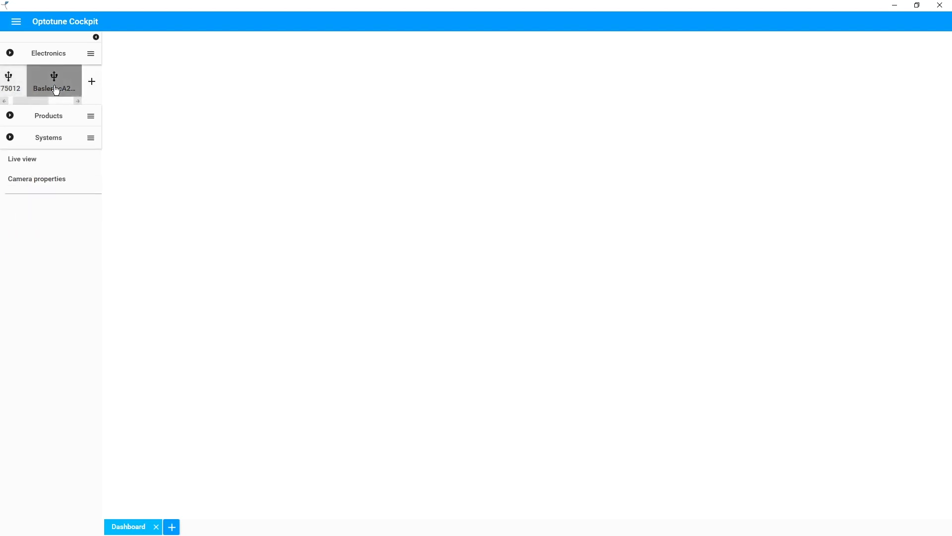
click(55, 165)
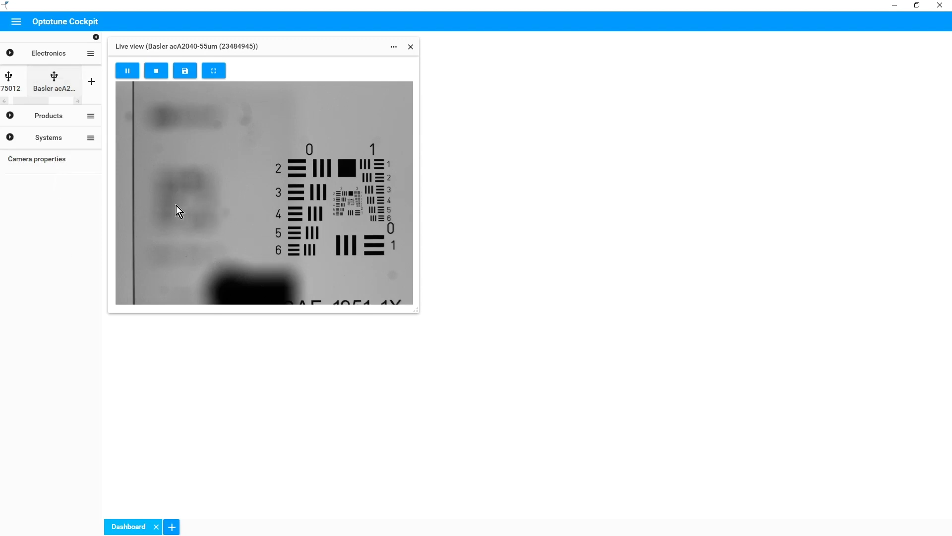
- Place the camera properties beside the live image and enable Real time input
click(74, 167)
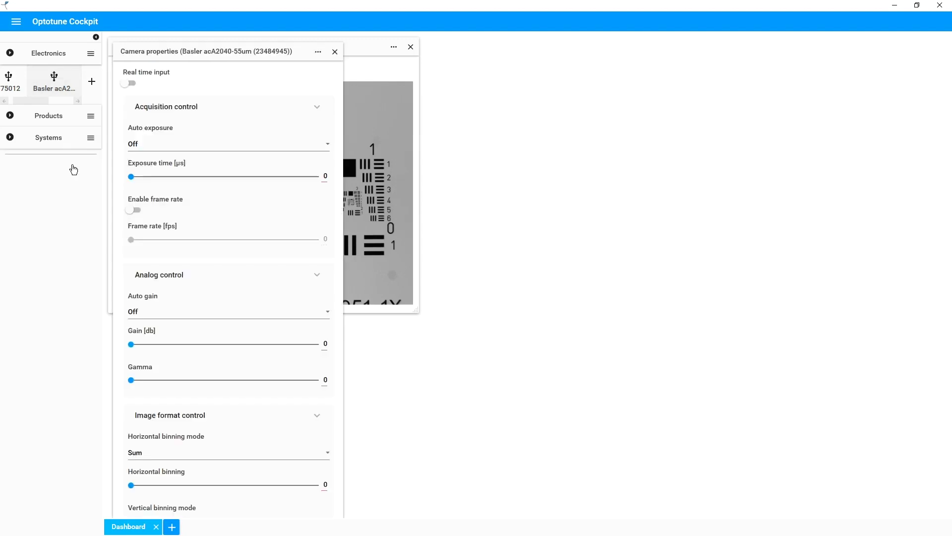
drag(175, 50, 508, 40)
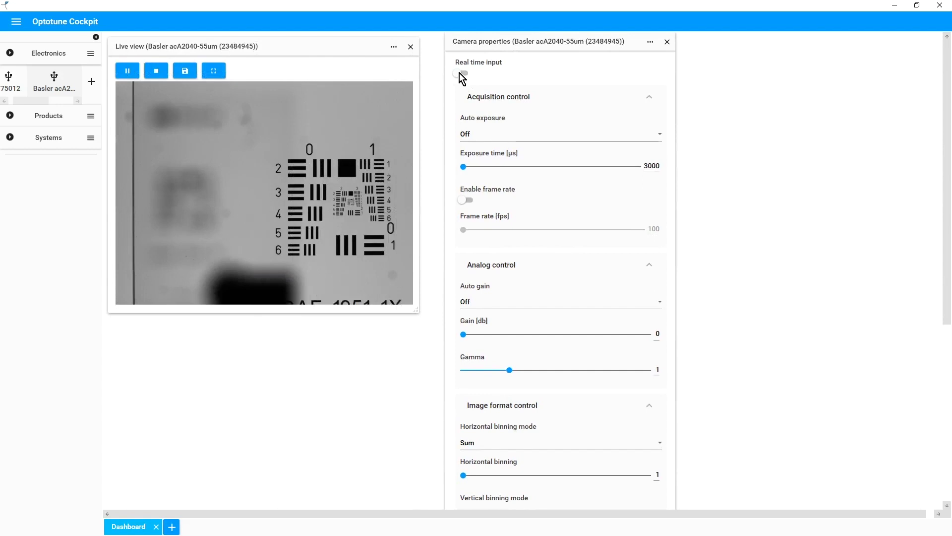
click(461, 73)
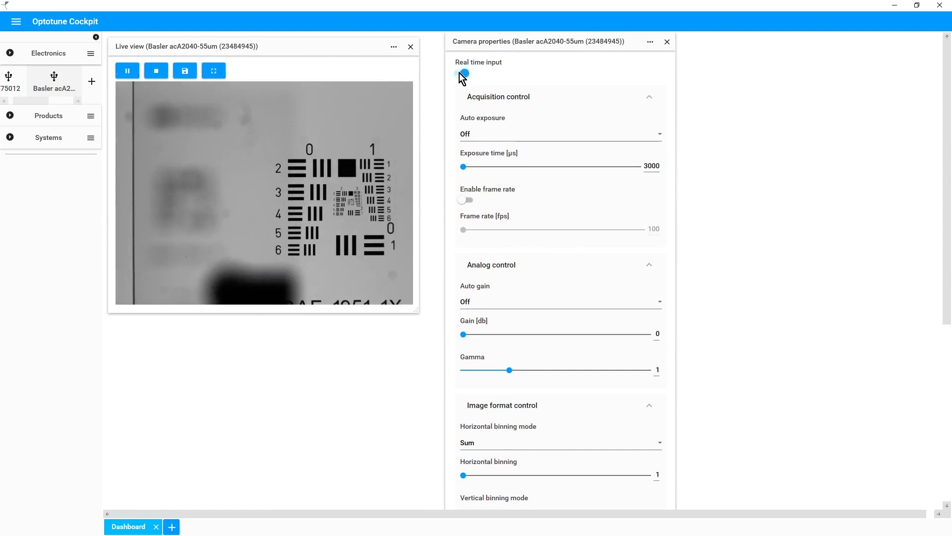
- Run auto exposure once, switch it off, and set exposure time to 4000 µs
click(593, 139)
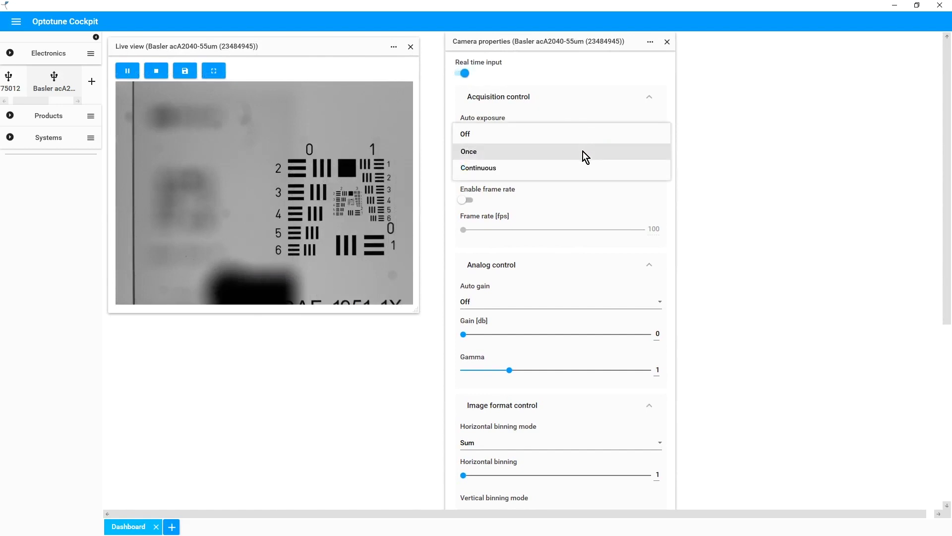
click(583, 151)
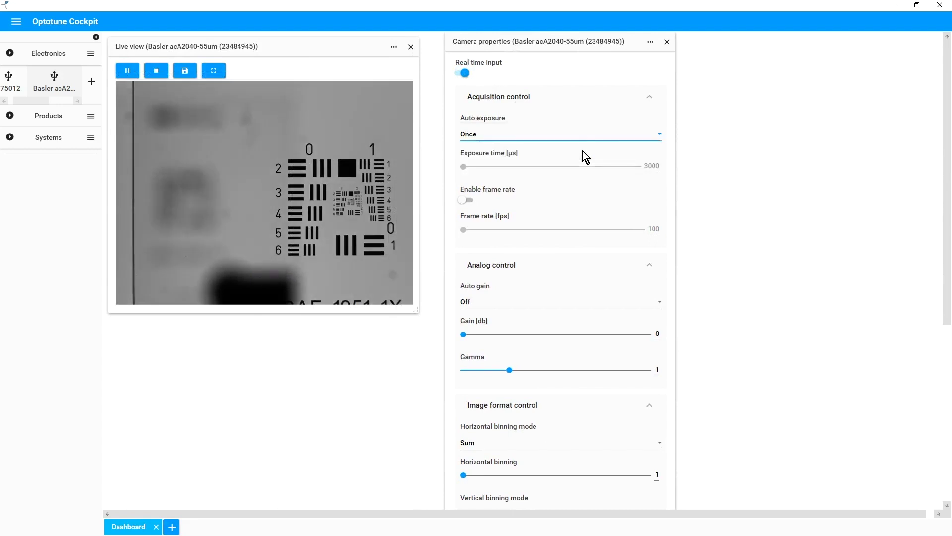
click(588, 140)
click(582, 151)
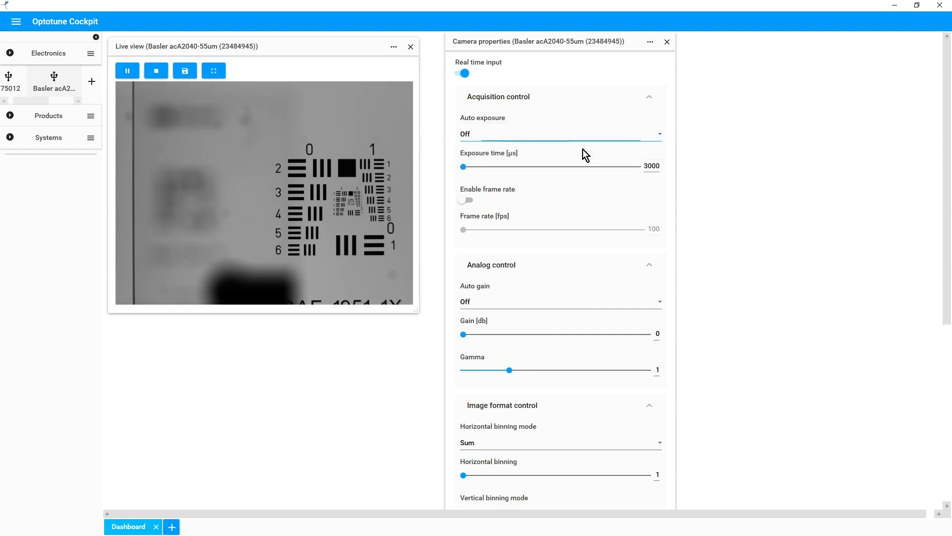
double_click(647, 164)
text(4)
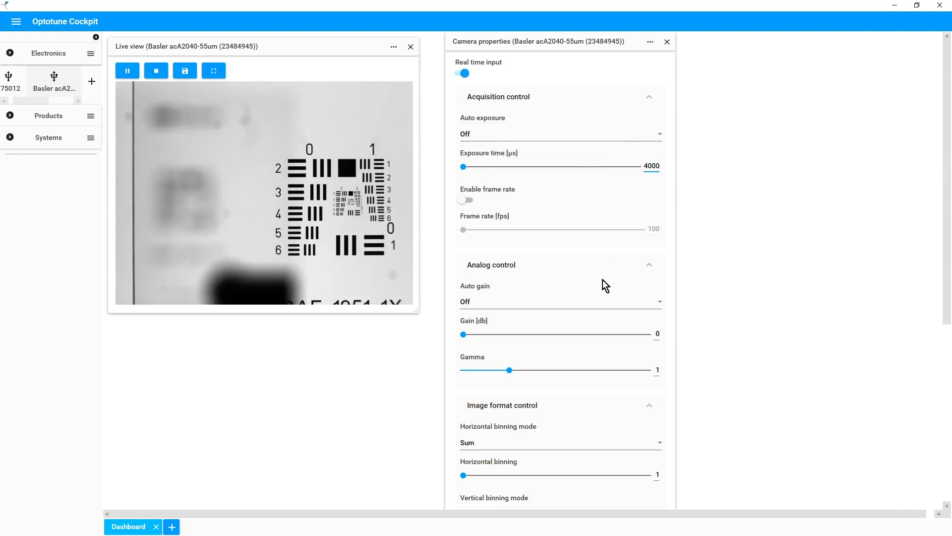
scroll(603, 280, down, 3)
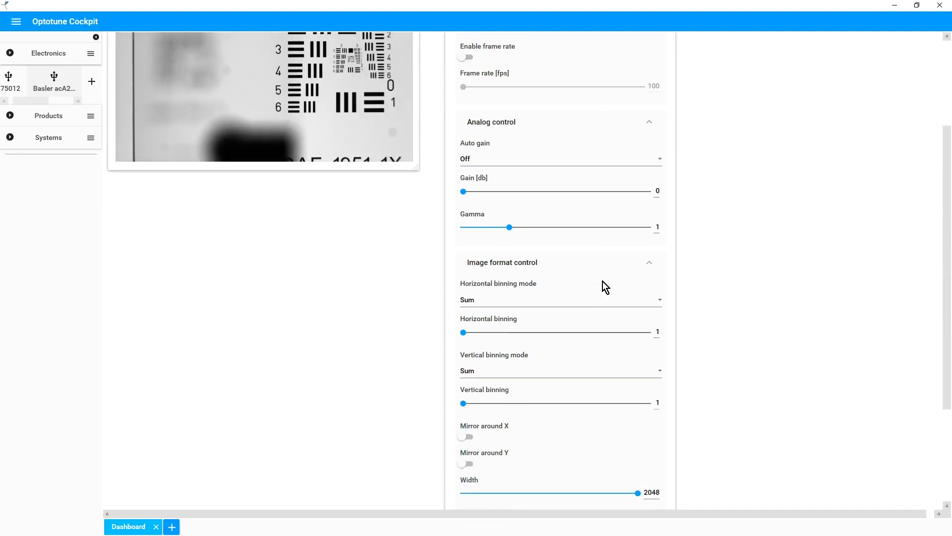
scroll(603, 282, down, 3)
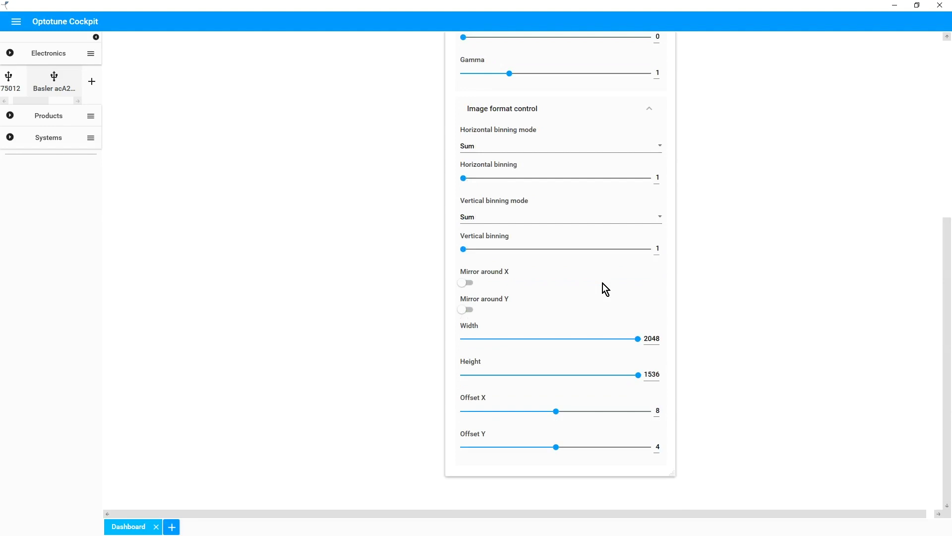
scroll(603, 284, up, 6)
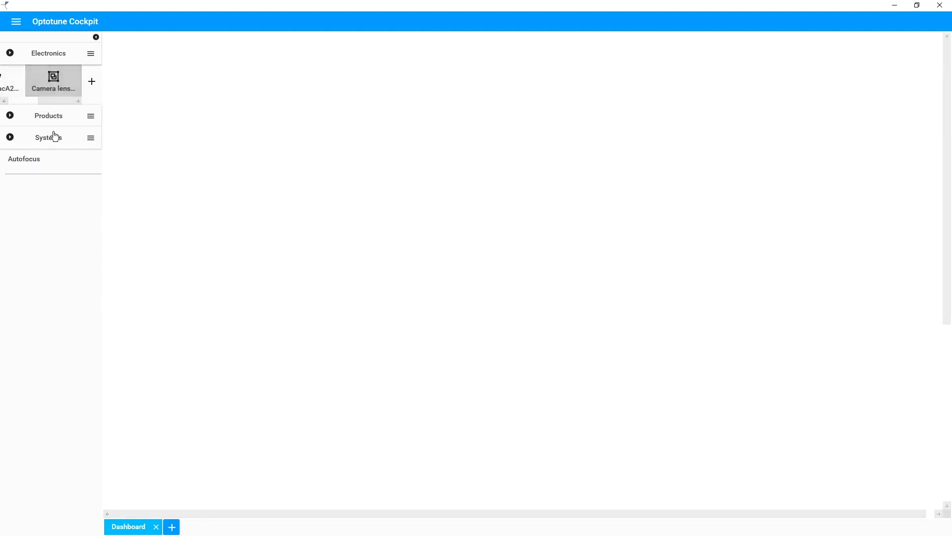
- Run camera lens Autofocus, alternating between the near Edmund target and the distant USAF target
click(49, 160)
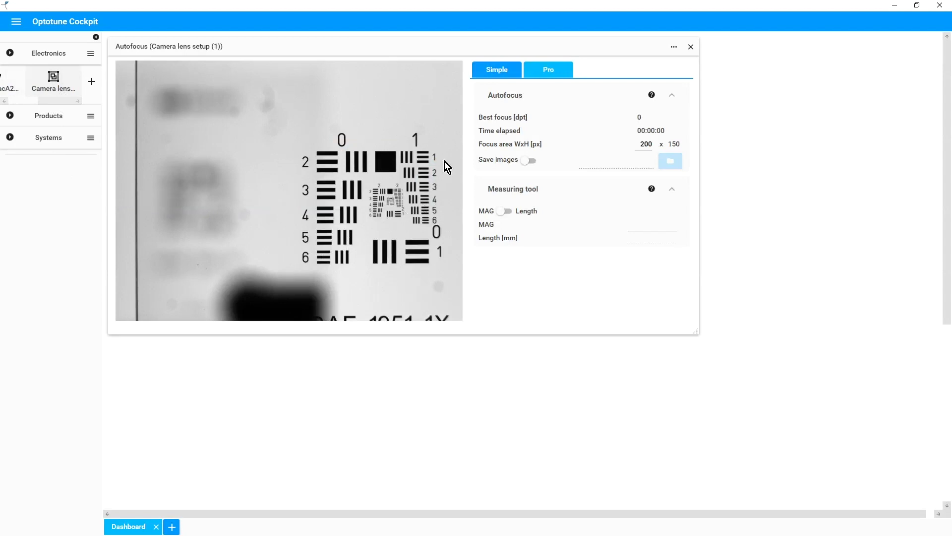
click(198, 171)
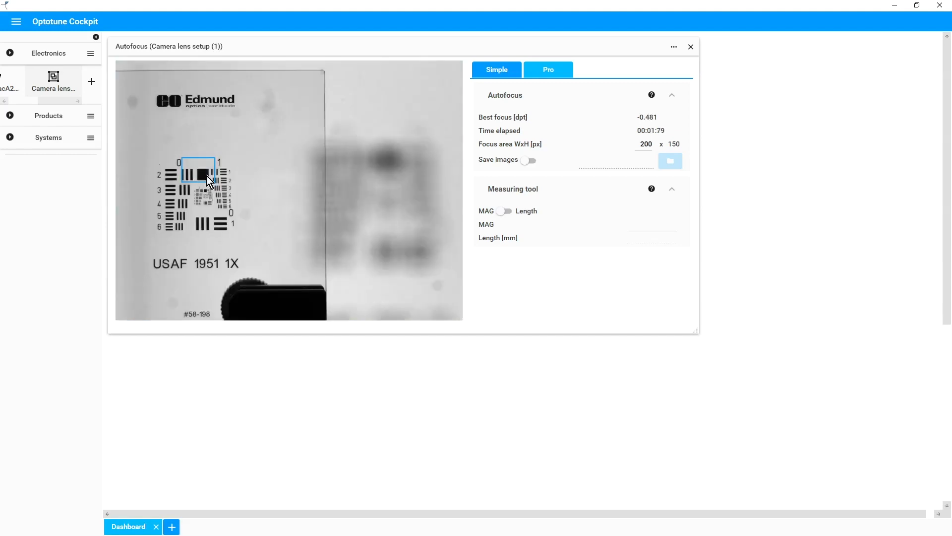
click(373, 168)
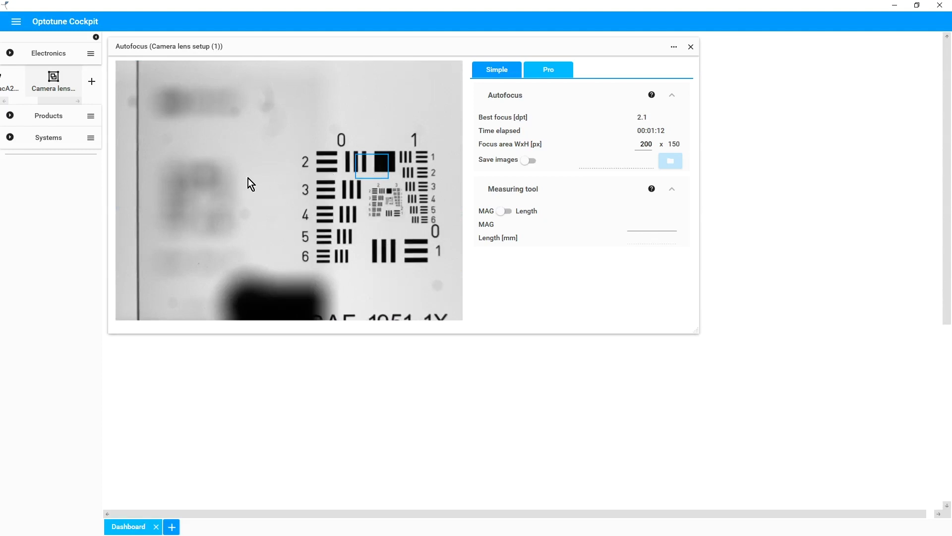
click(201, 174)
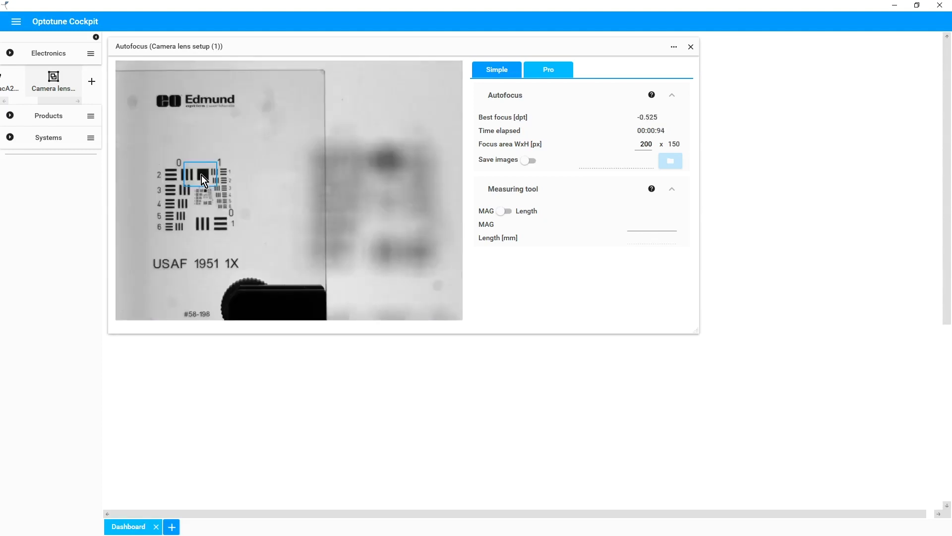
click(363, 180)
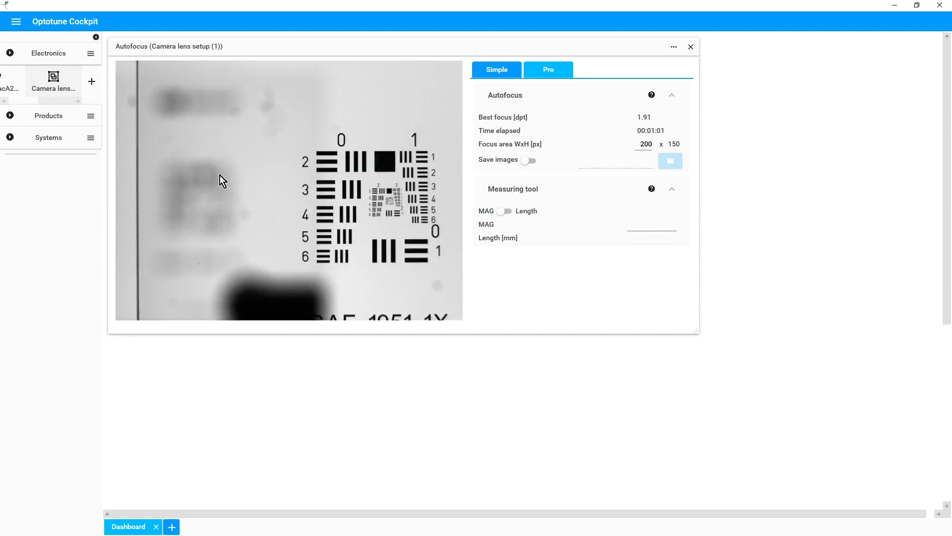
click(208, 183)
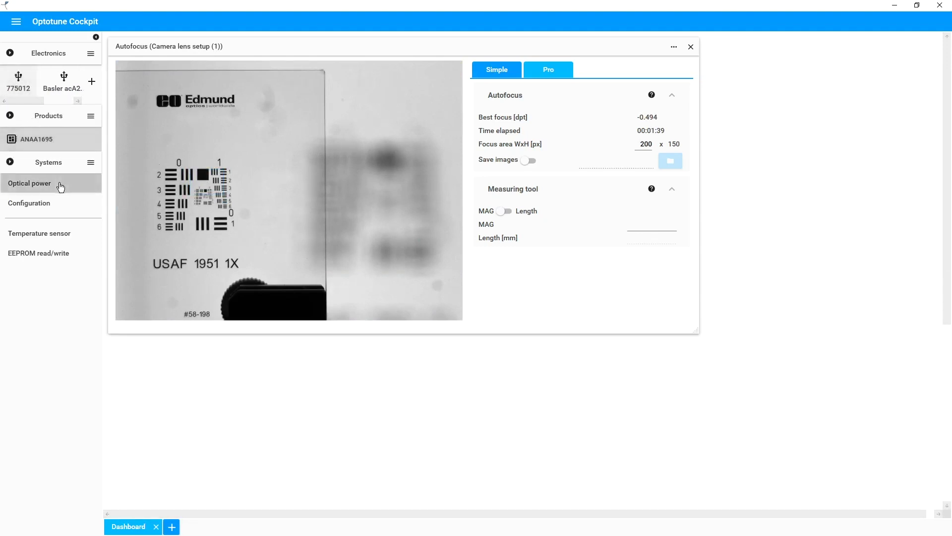
- Enable real-time Optical power for the 775012 lens and slide focal power to -0.553 dpt
click(60, 187)
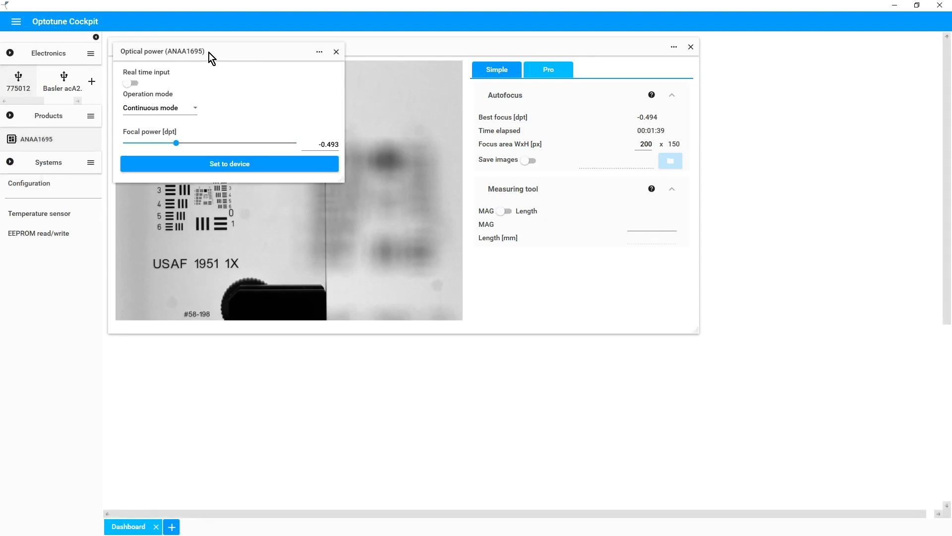
drag(212, 52, 611, 265)
click(529, 297)
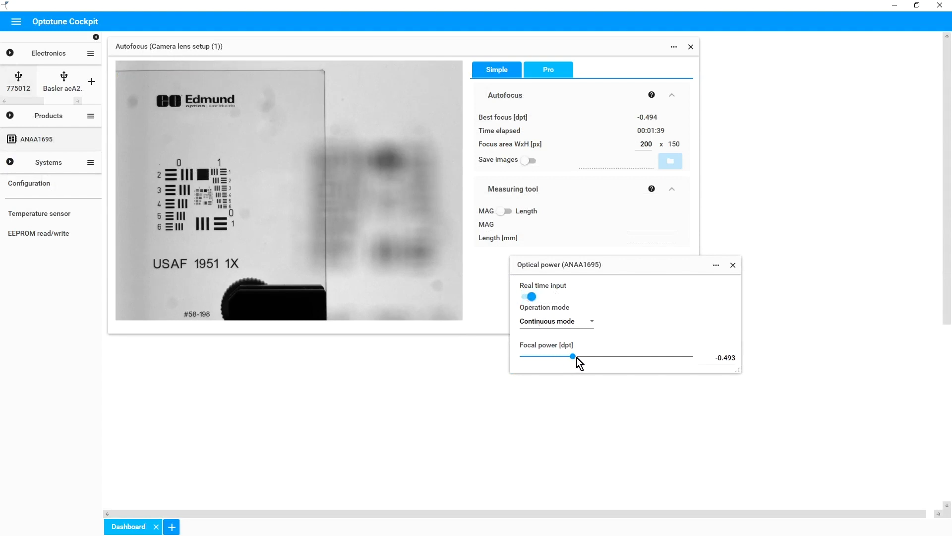
mouse_move(575, 358)
mouse_down()
mouse_move(647, 364)
mouse_move(572, 368)
mouse_up()
- In the Autofocus Pro view, refocus on the distant target's smallest bars, then the near Edmund bars
click(733, 266)
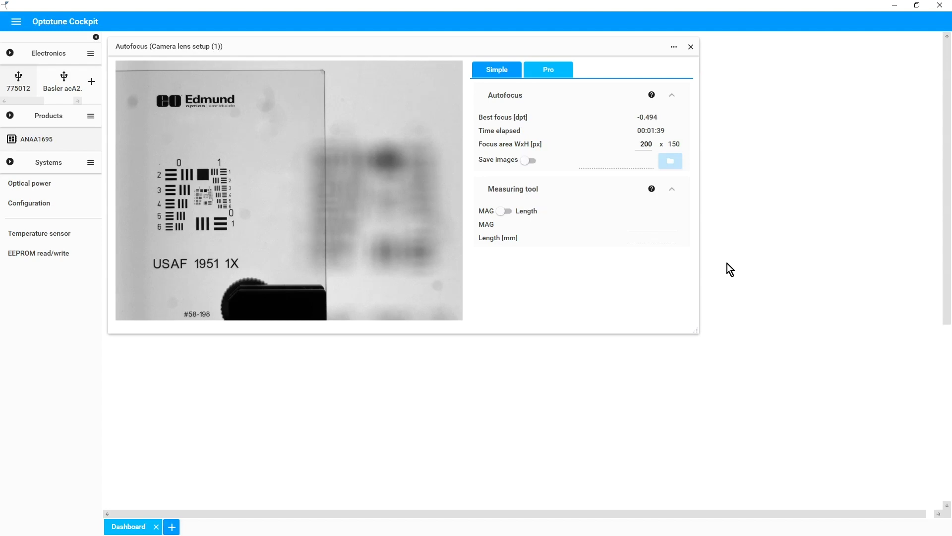
click(549, 73)
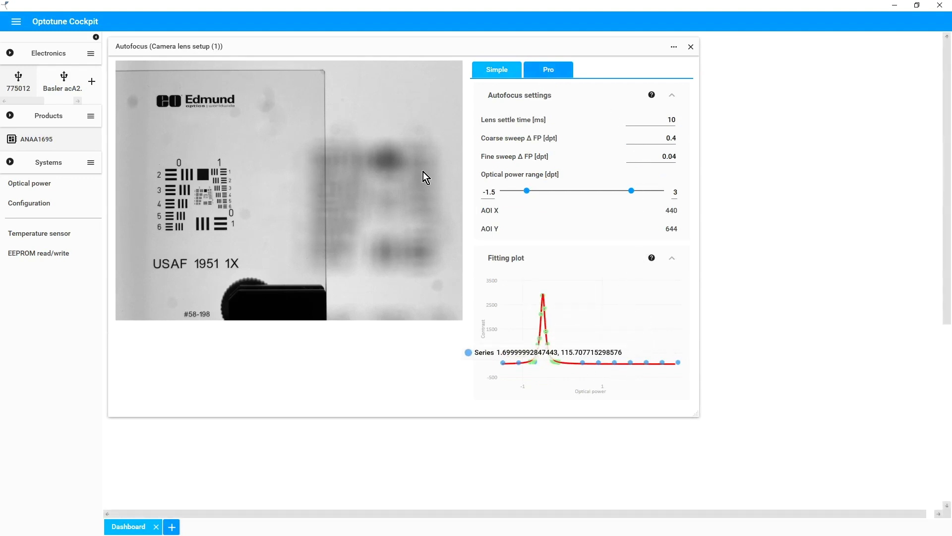
click(392, 201)
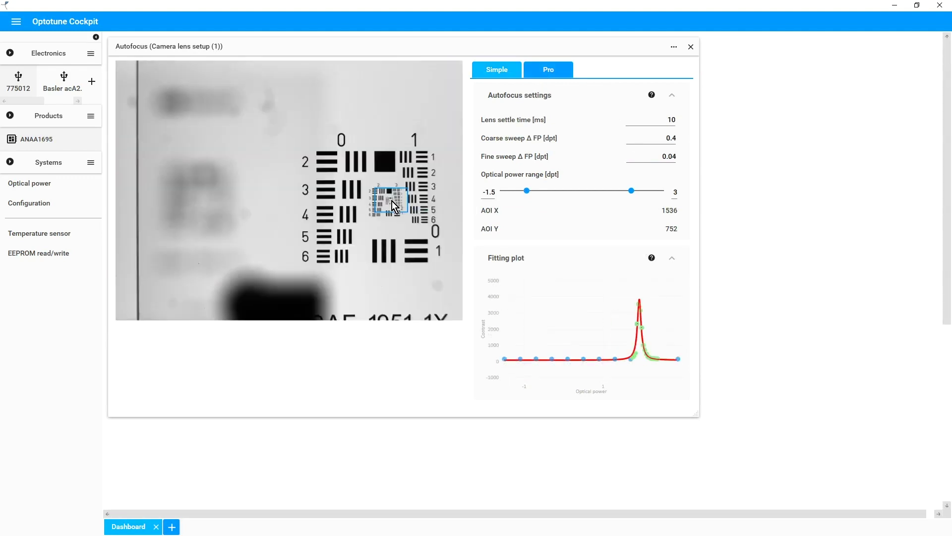
click(180, 201)
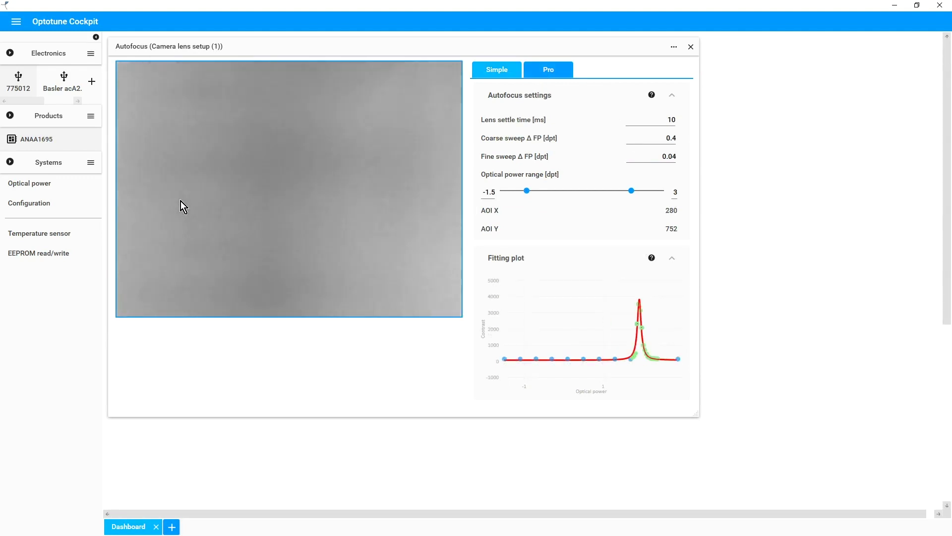